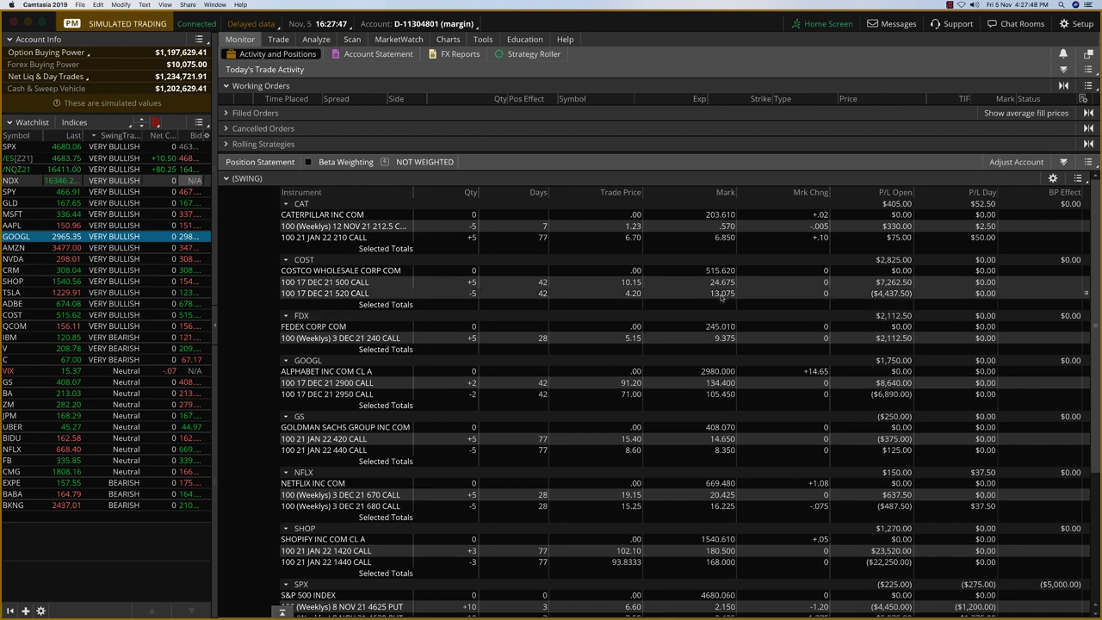
- Review the open profit and loss of every position in the swing group, from CAT down to the overall totals
{"action": "scroll", "coordinate": [722, 296], "scroll_direction": "down", "scroll_amount": 5}
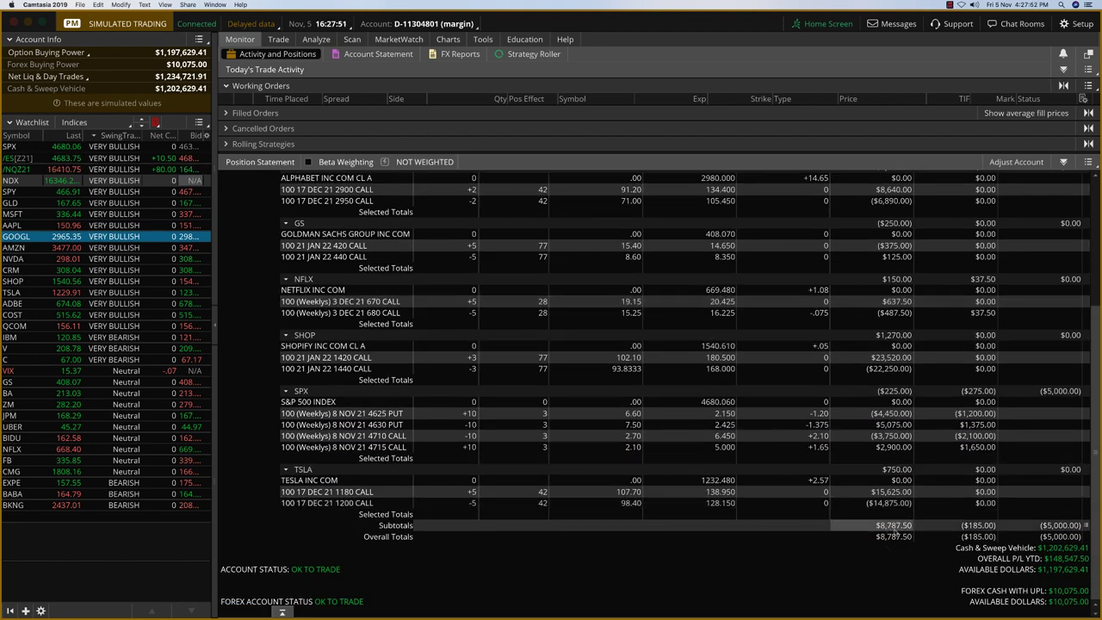
{"action": "scroll", "coordinate": [874, 436], "scroll_direction": "up", "scroll_amount": 5}
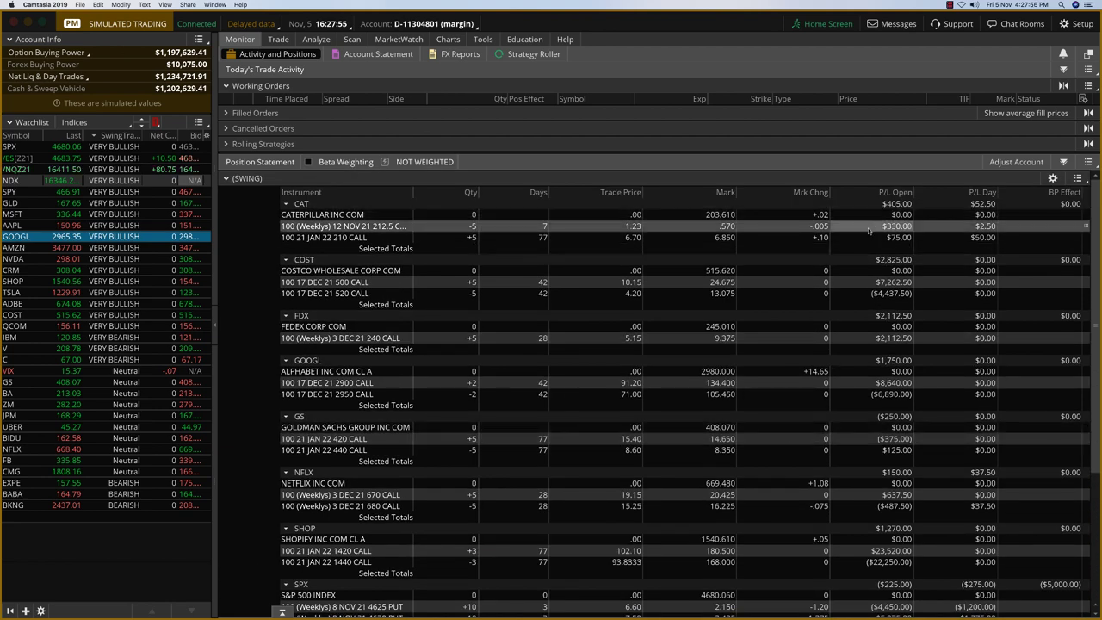
{"action": "scroll", "coordinate": [852, 284], "scroll_direction": "down", "scroll_amount": 1}
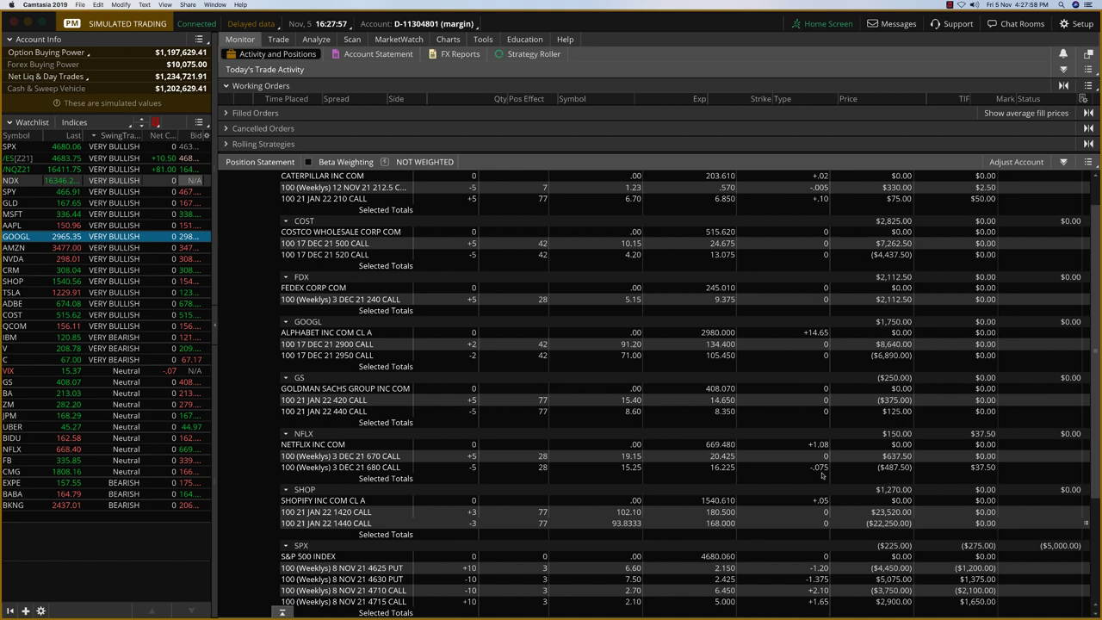
{"action": "scroll", "coordinate": [780, 517], "scroll_direction": "down", "scroll_amount": 2}
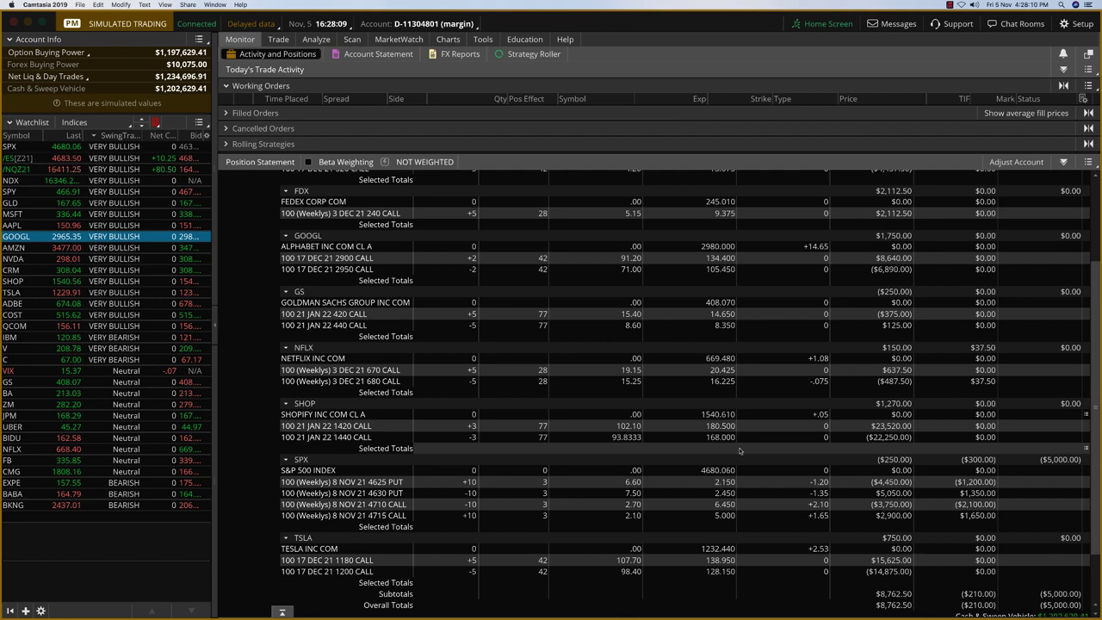
{"action": "scroll", "coordinate": [738, 450], "scroll_direction": "up", "scroll_amount": 3}
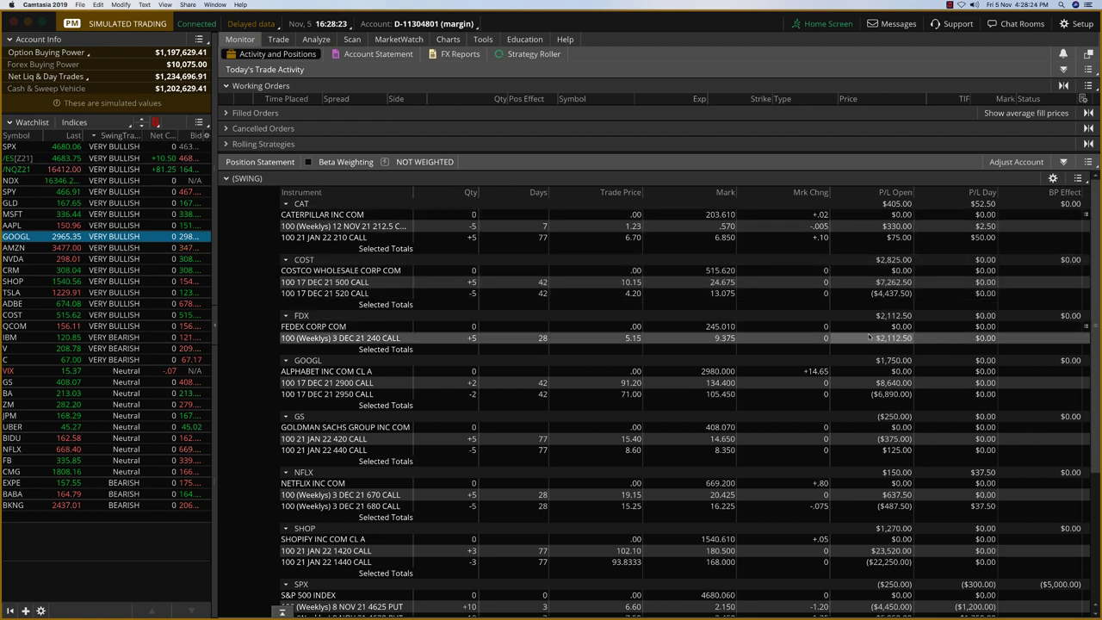
{"action": "scroll", "coordinate": [861, 336], "scroll_direction": "down", "scroll_amount": 1}
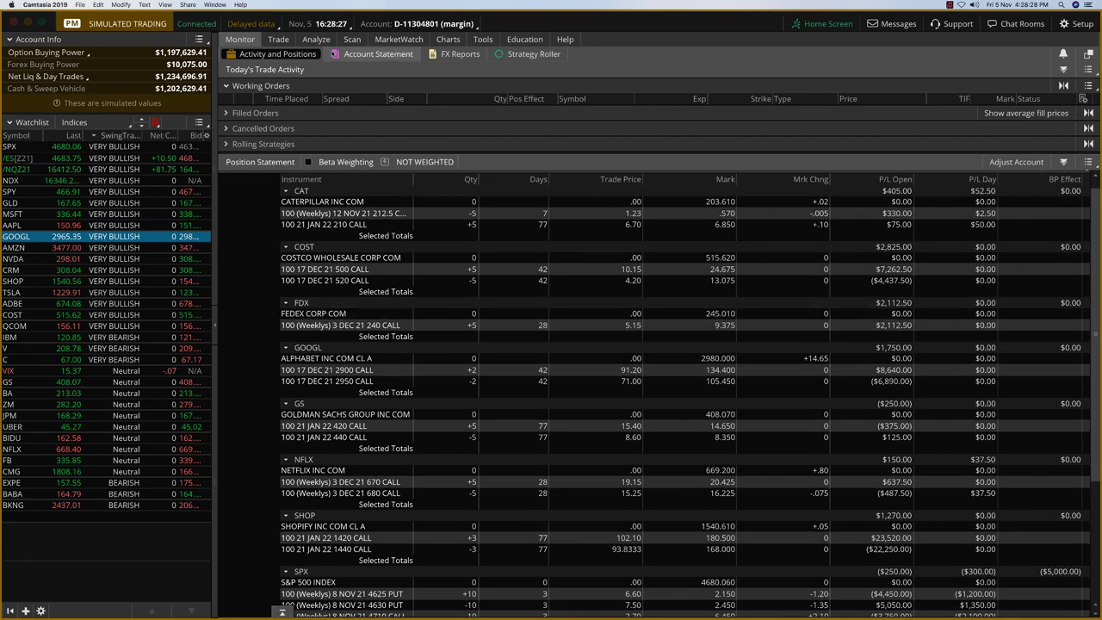
- Display the risk profile of the FDX position
{"action": "left_click", "coordinate": [316, 39]}
{"action": "left_click", "coordinate": [279, 69]}
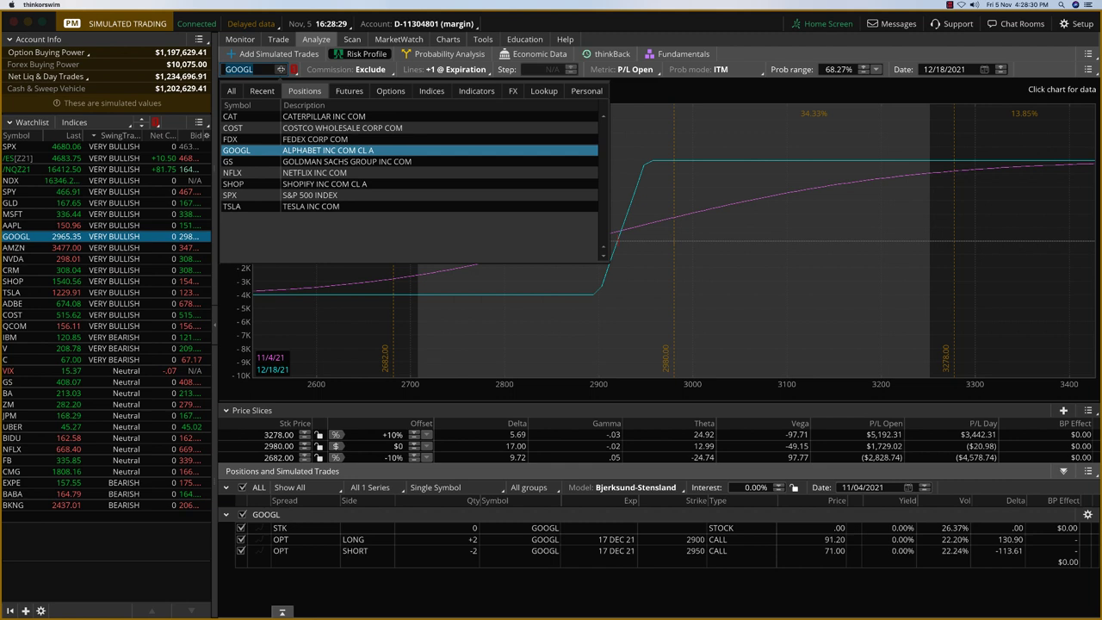
{"action": "left_click", "coordinate": [327, 142]}
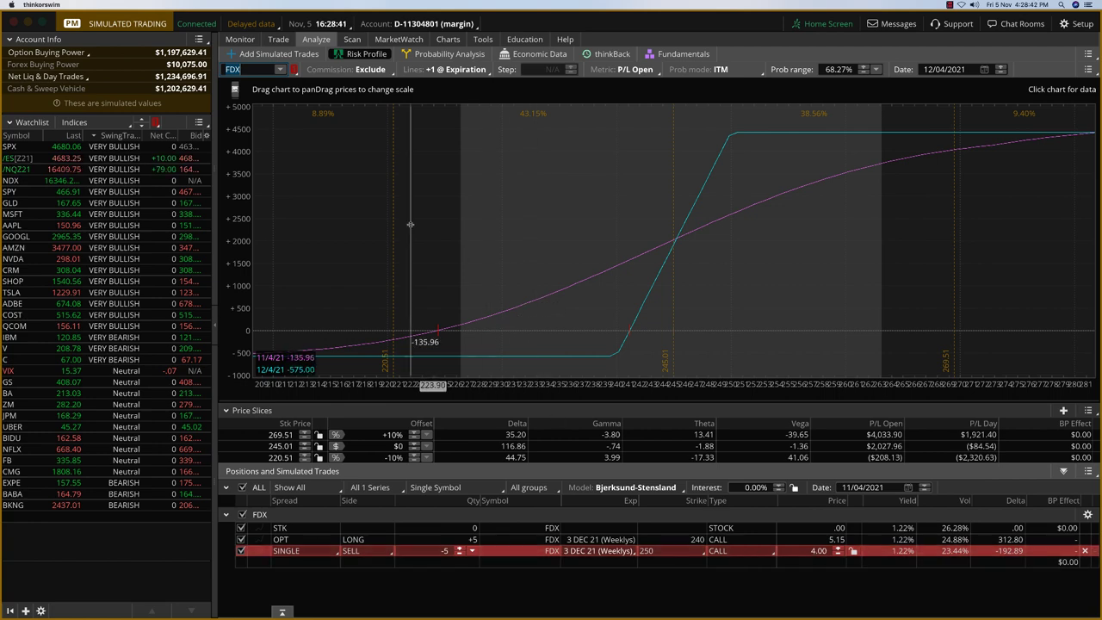
- Check the FDX call in the position statement, then return to its risk profile and stretch the price axis
{"action": "left_click", "coordinate": [240, 39]}
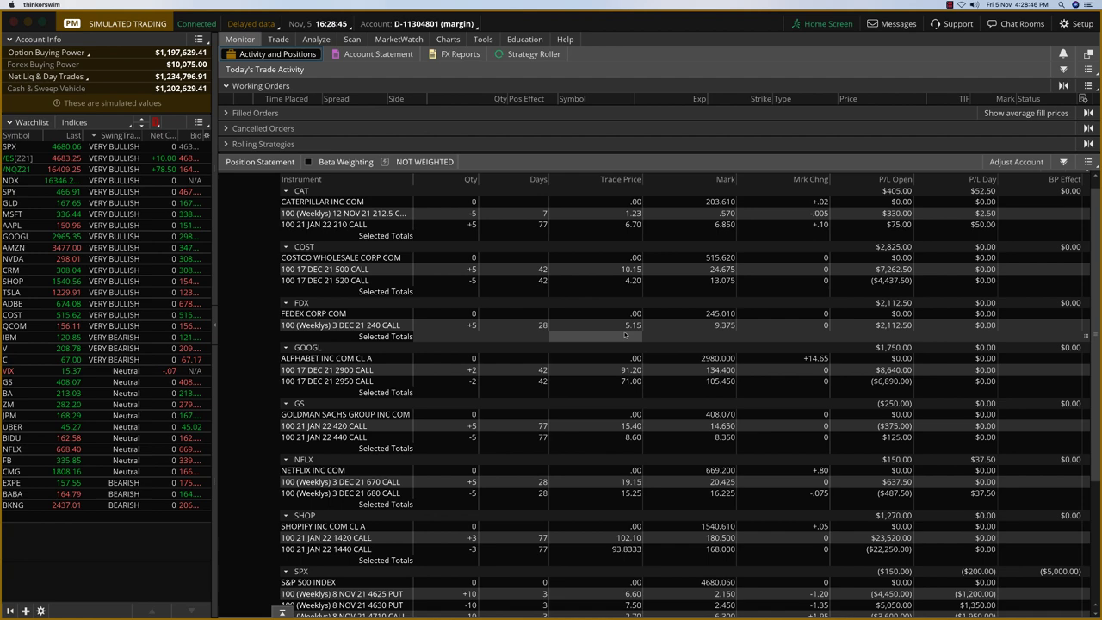
{"action": "left_click", "coordinate": [316, 40]}
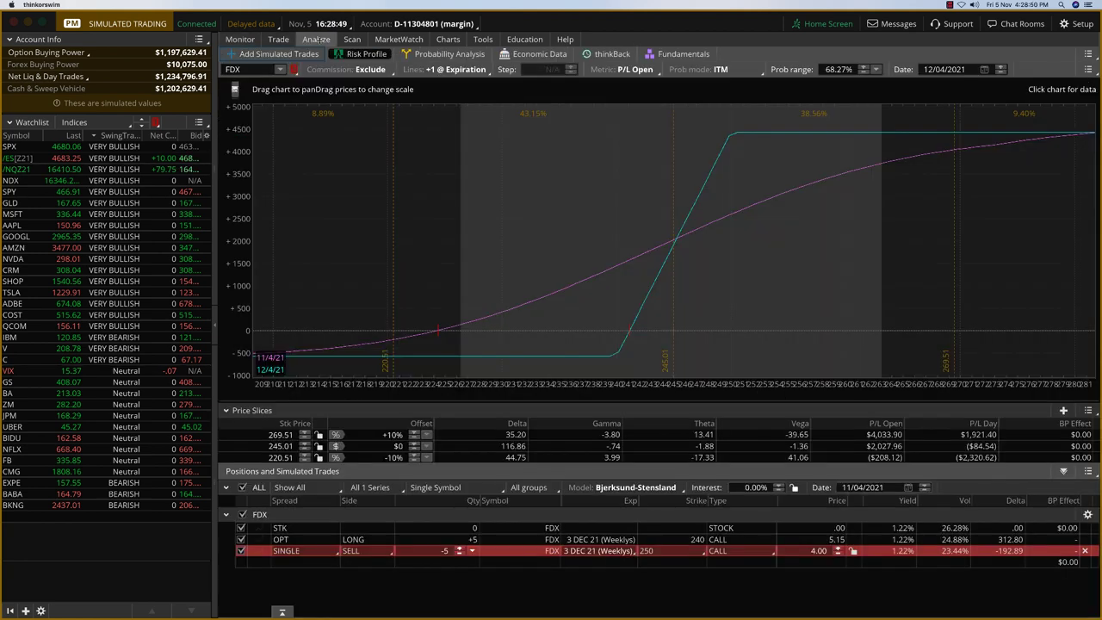
{"action": "mouse_move", "coordinate": [678, 386]}
{"action": "left_mouse_down"}
{"action": "mouse_move", "coordinate": [776, 389]}
{"action": "mouse_move", "coordinate": [559, 387]}
{"action": "mouse_move", "coordinate": [697, 388]}
{"action": "left_mouse_up"}
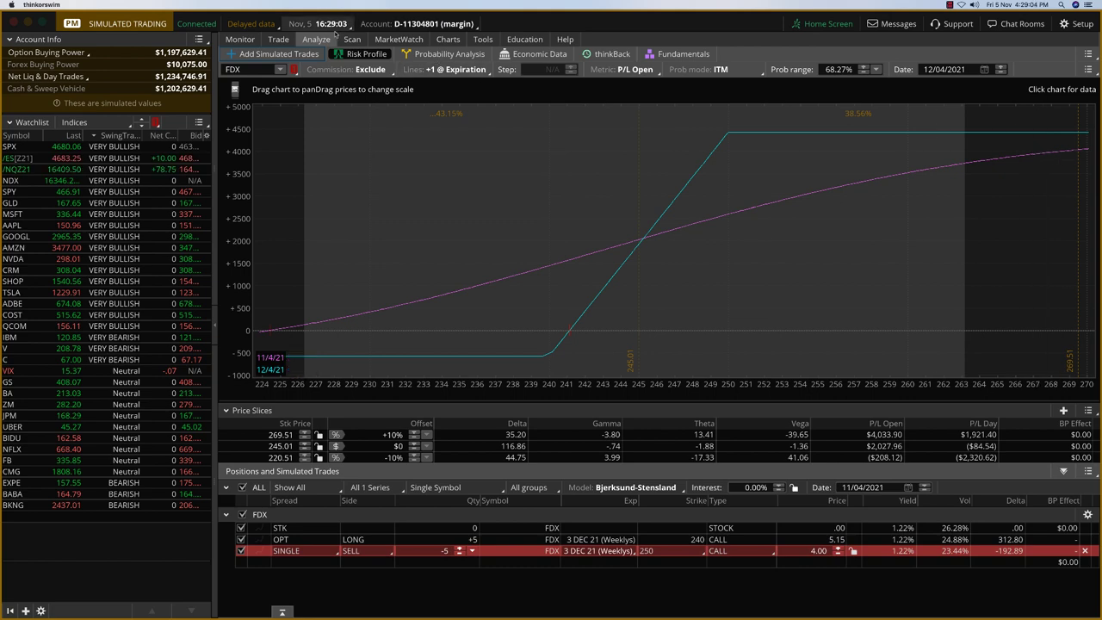
- Review the position statement down to SPX and select its four 8 NOV 21 legs, from the 4625 put to the 4715 call
{"action": "left_click", "coordinate": [241, 39]}
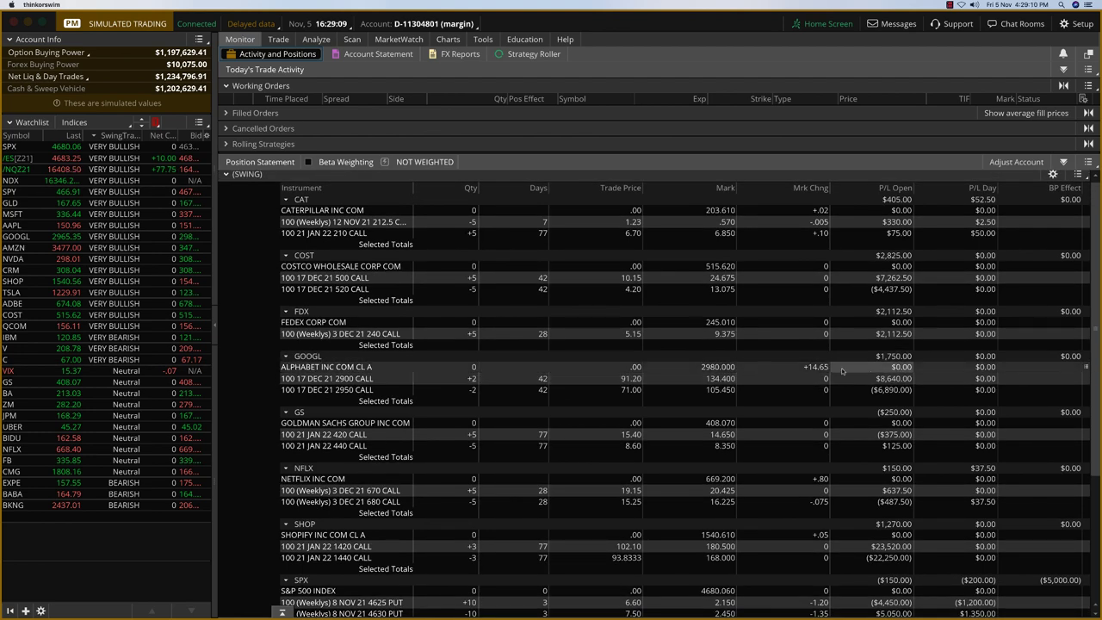
{"action": "scroll", "coordinate": [878, 366], "scroll_direction": "down", "scroll_amount": 3}
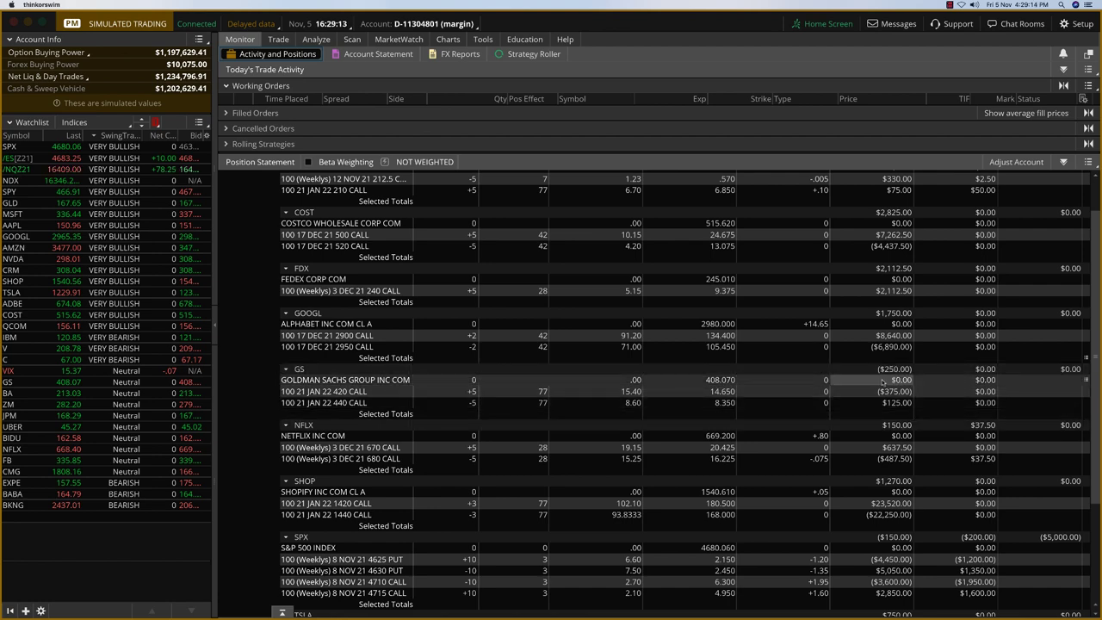
{"action": "scroll", "coordinate": [882, 382], "scroll_direction": "up", "scroll_amount": 1}
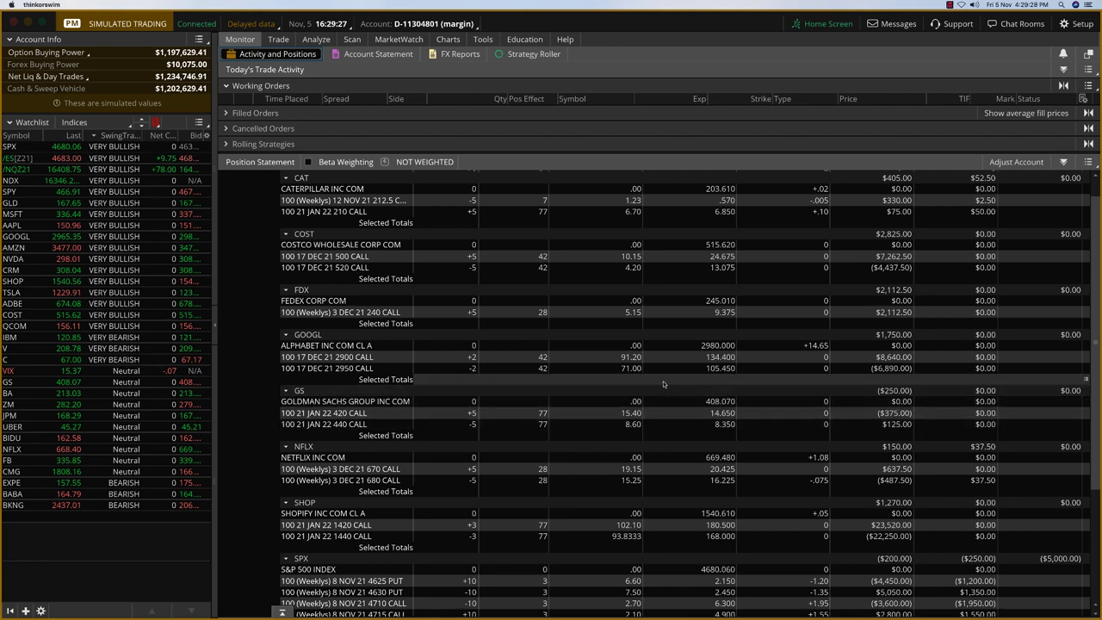
{"action": "scroll", "coordinate": [662, 384], "scroll_direction": "down", "scroll_amount": 3}
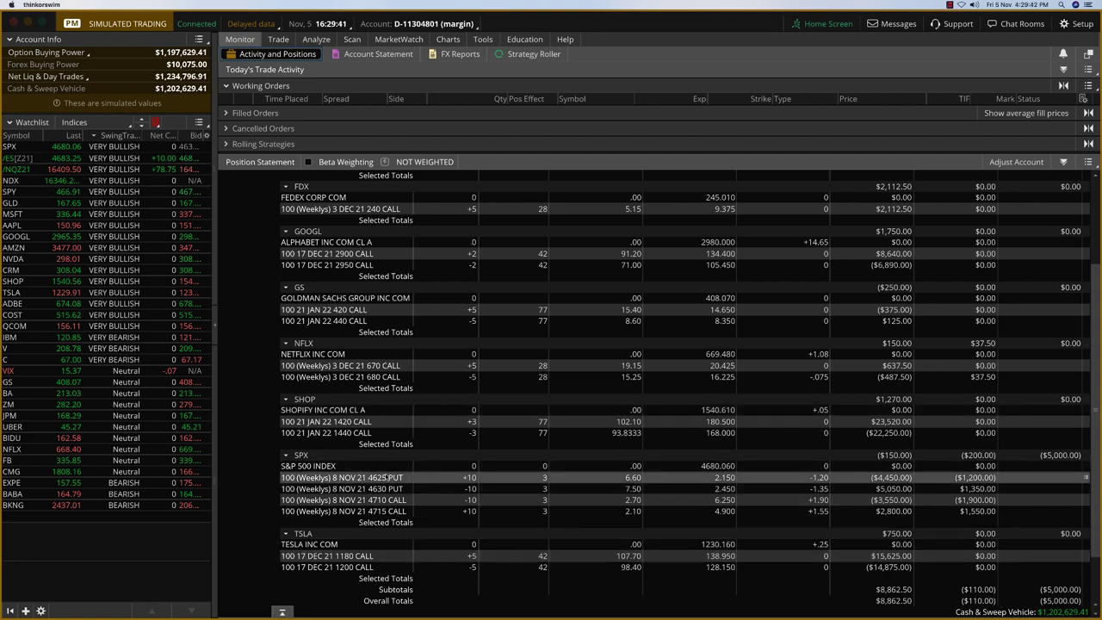
{"action": "left_click_drag", "start_coordinate": [392, 476], "coordinate": [378, 509]}
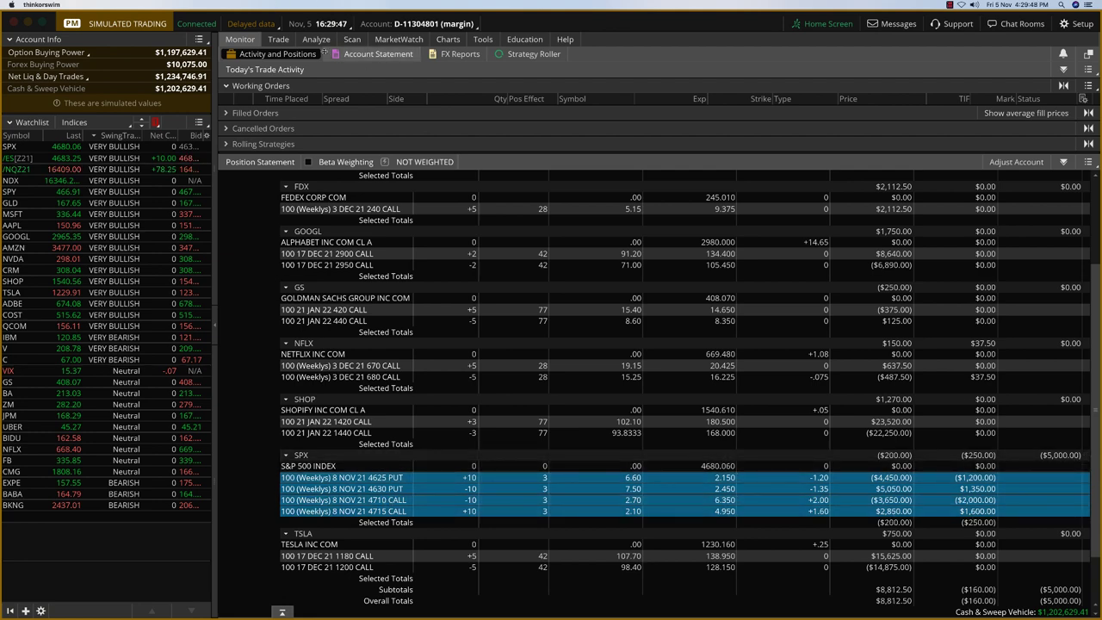
- Display the SPX risk profile and stretch its price axis around the profit zone
{"action": "left_click", "coordinate": [316, 39]}
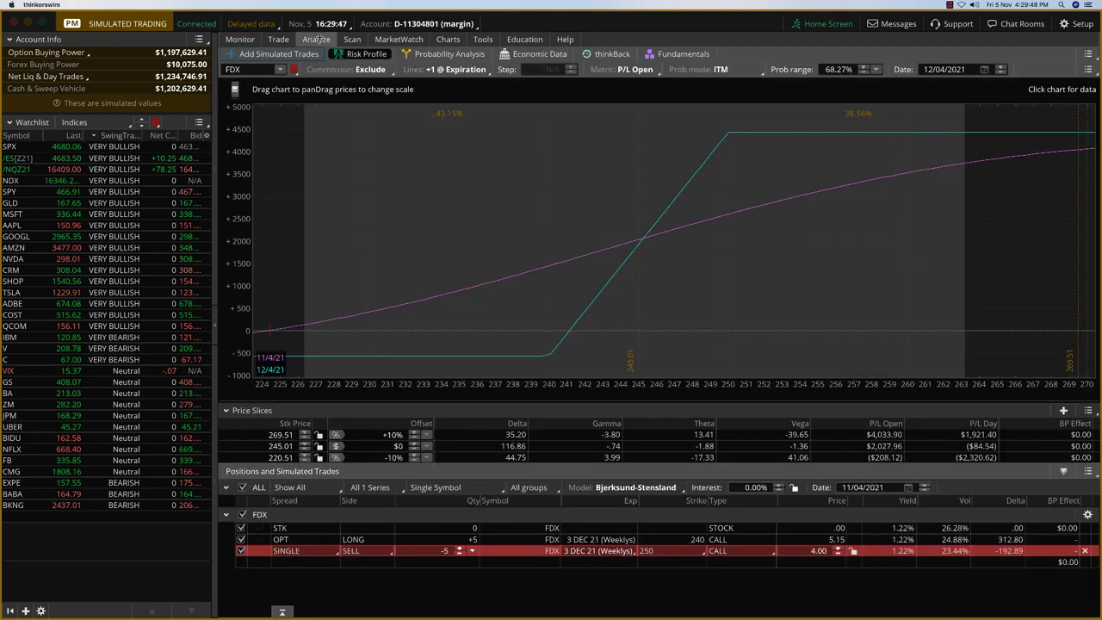
{"action": "left_click", "coordinate": [254, 68]}
{"action": "type", "text": "SPX"}
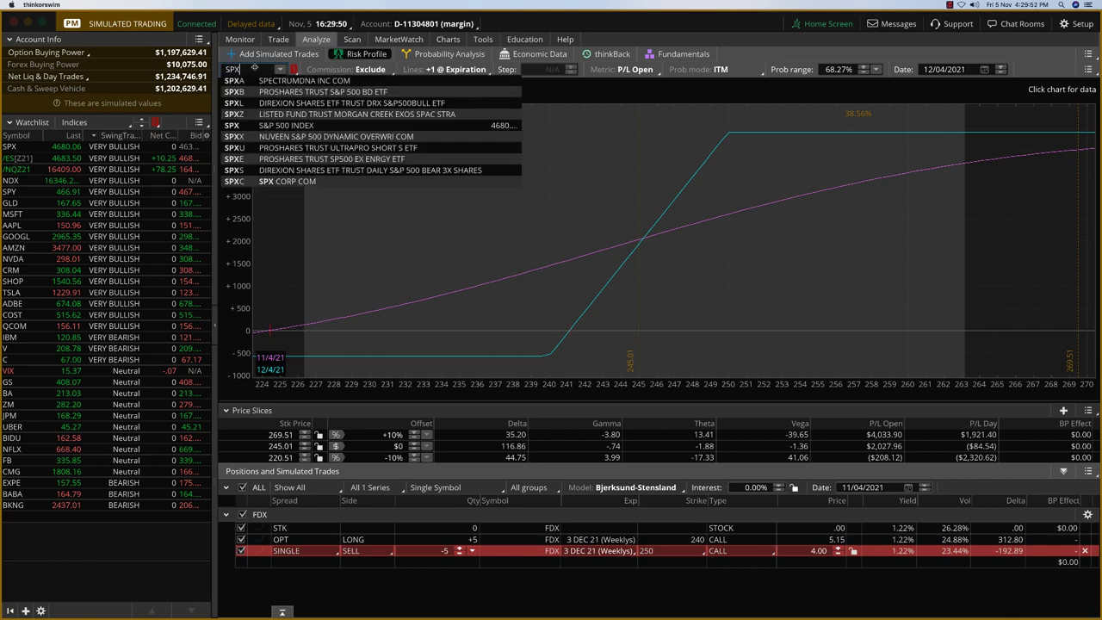
{"action": "key", "text": "Return"}
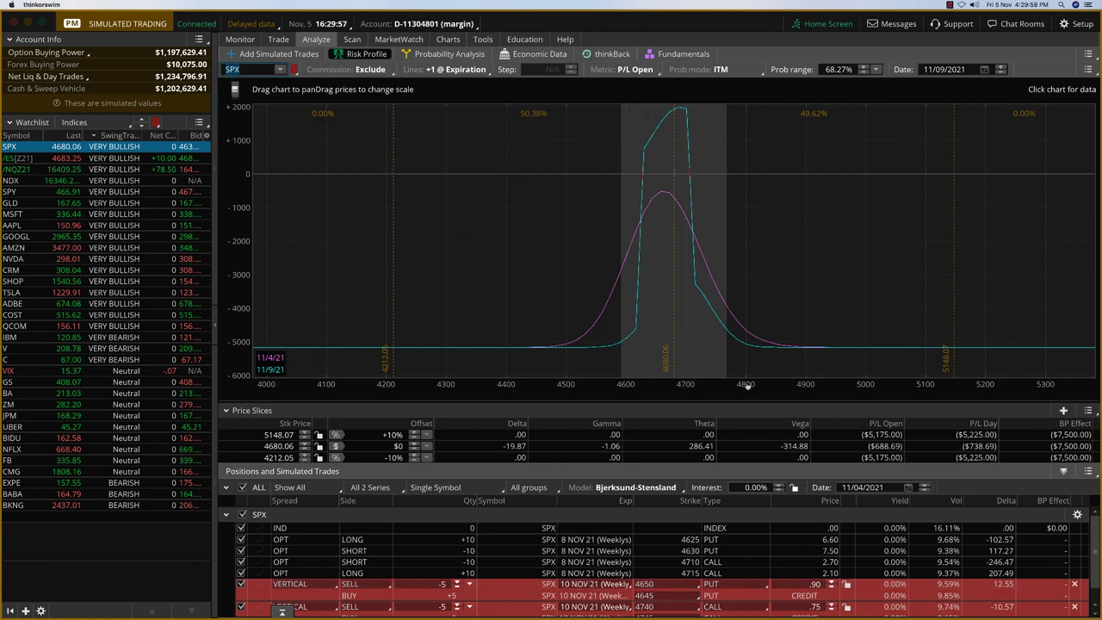
{"action": "left_click_drag", "start_coordinate": [747, 388], "coordinate": [344, 143]}
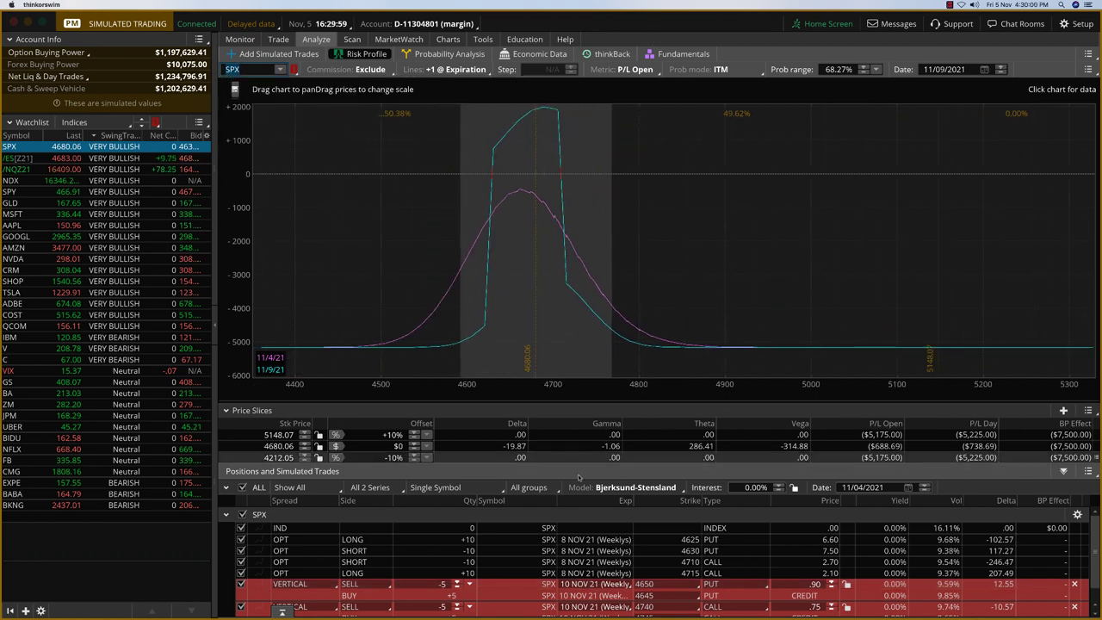
{"action": "left_click_drag", "start_coordinate": [639, 387], "coordinate": [945, 385]}
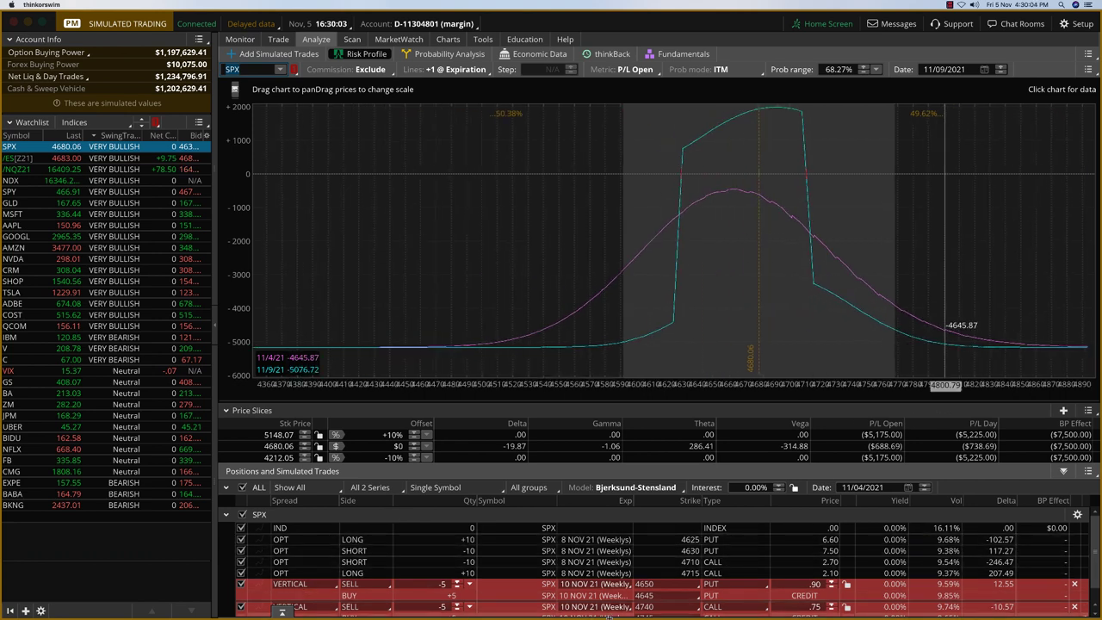
{"action": "scroll", "coordinate": [680, 551], "scroll_direction": "down", "scroll_amount": 1}
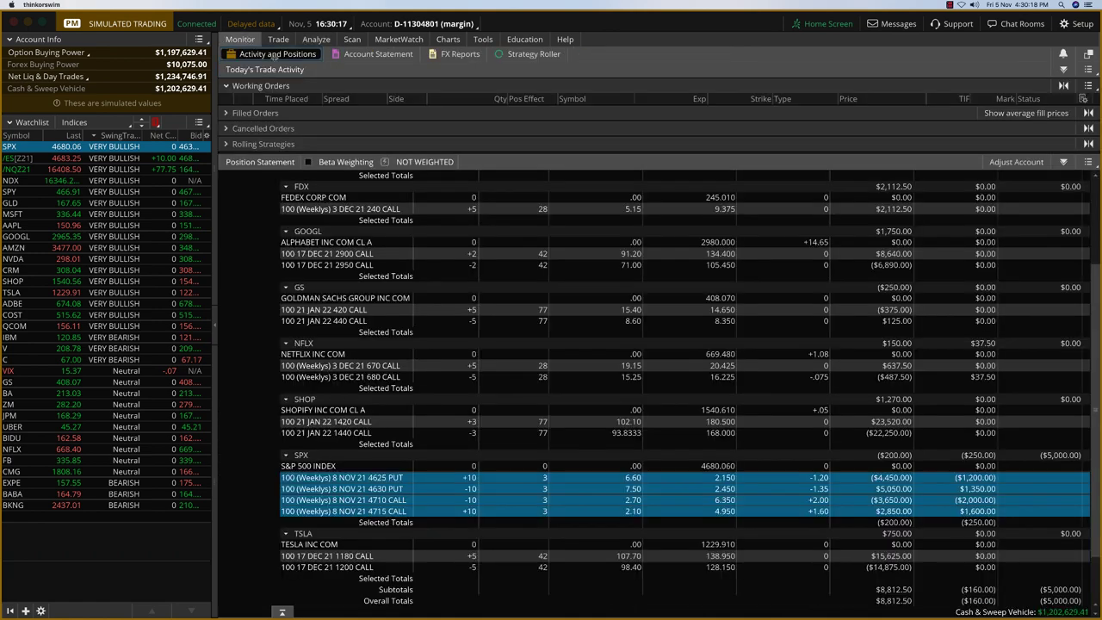
- Return to the position statement and review the open profit and loss of the SPX, TSLA and remaining swing positions
{"action": "left_click", "coordinate": [240, 38]}
{"action": "scroll", "coordinate": [775, 456], "scroll_direction": "up", "scroll_amount": 1}
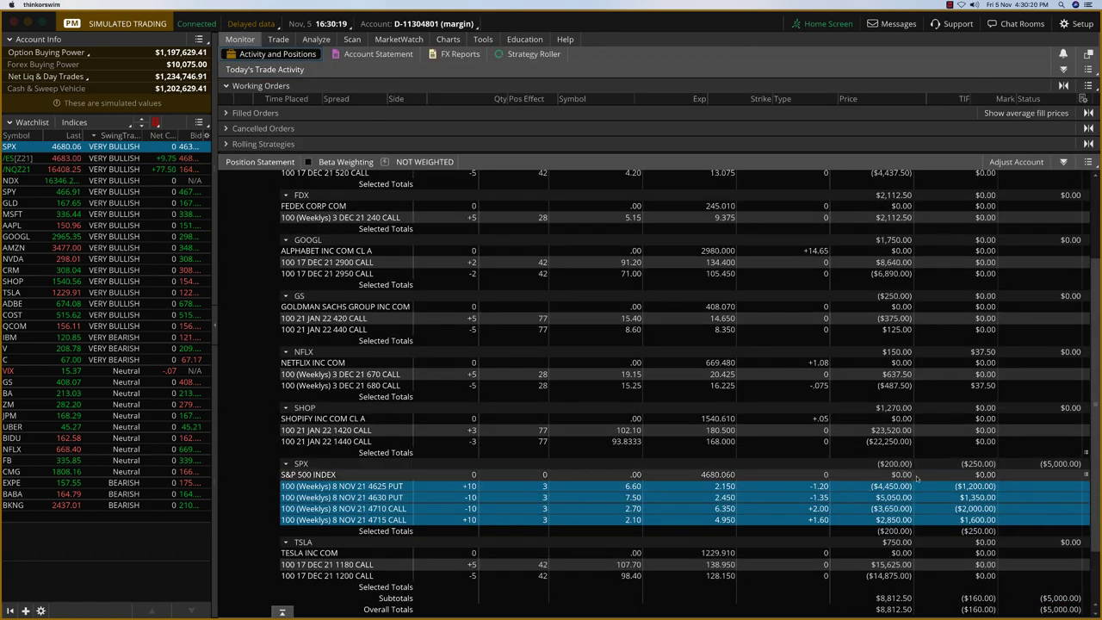
{"action": "scroll", "coordinate": [886, 474], "scroll_direction": "down", "scroll_amount": 4}
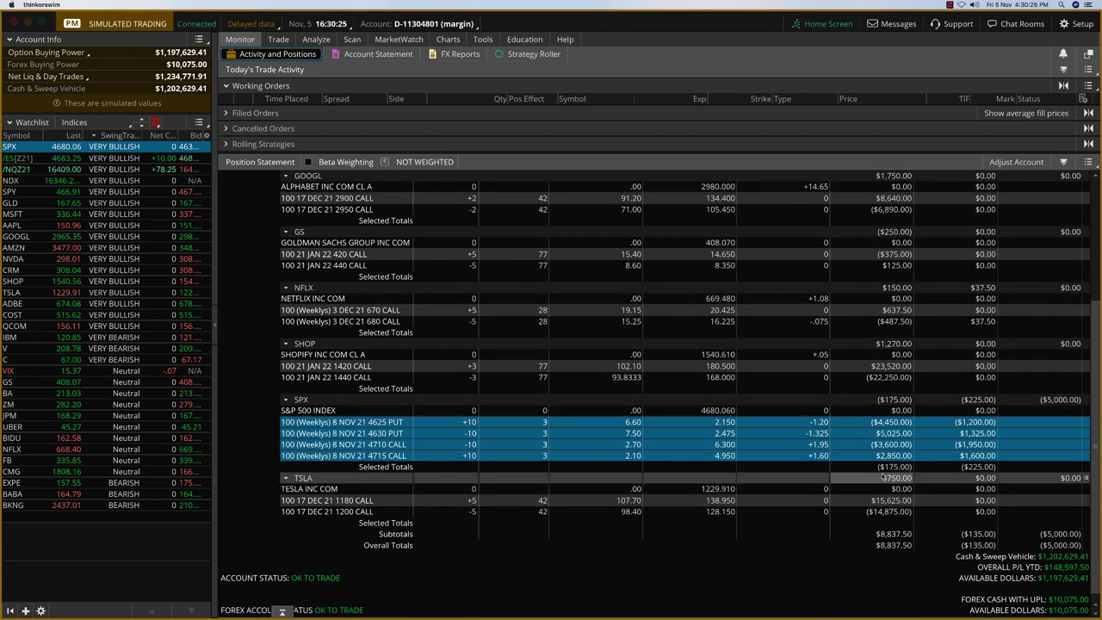
{"action": "scroll", "coordinate": [512, 235], "scroll_direction": "up", "scroll_amount": 10}
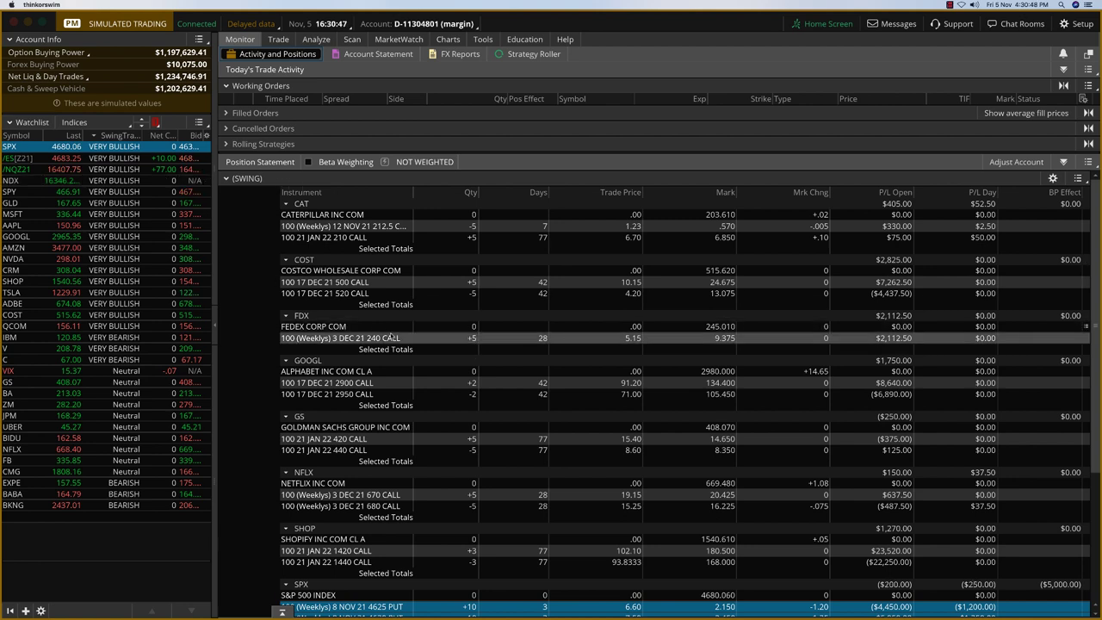
{"action": "scroll", "coordinate": [391, 338], "scroll_direction": "down", "scroll_amount": 1}
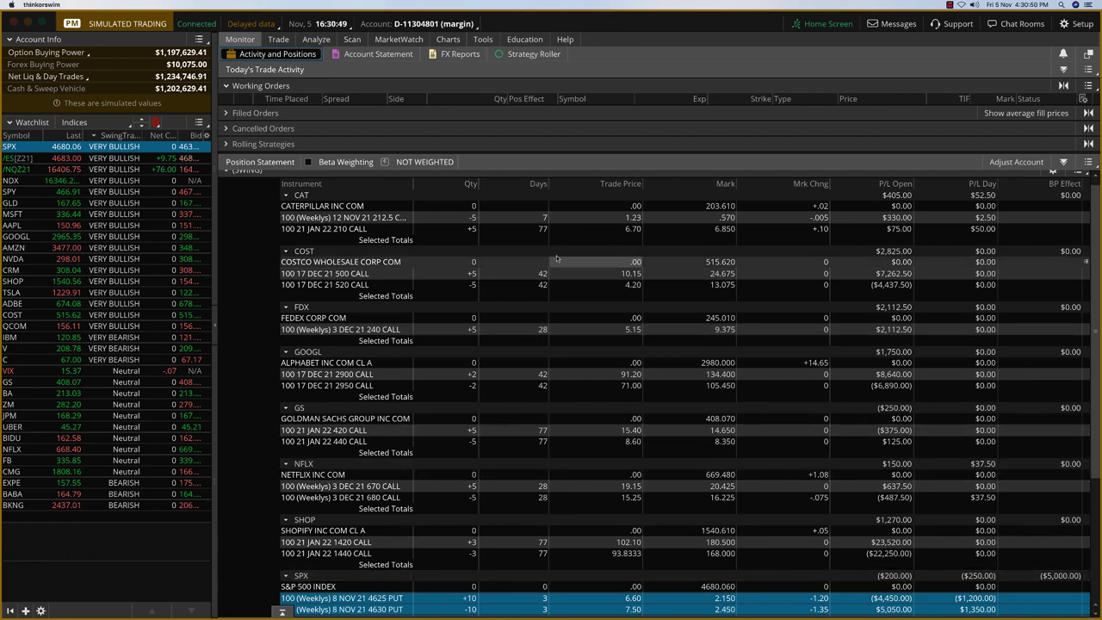
{"action": "scroll", "coordinate": [556, 258], "scroll_direction": "down", "scroll_amount": 2}
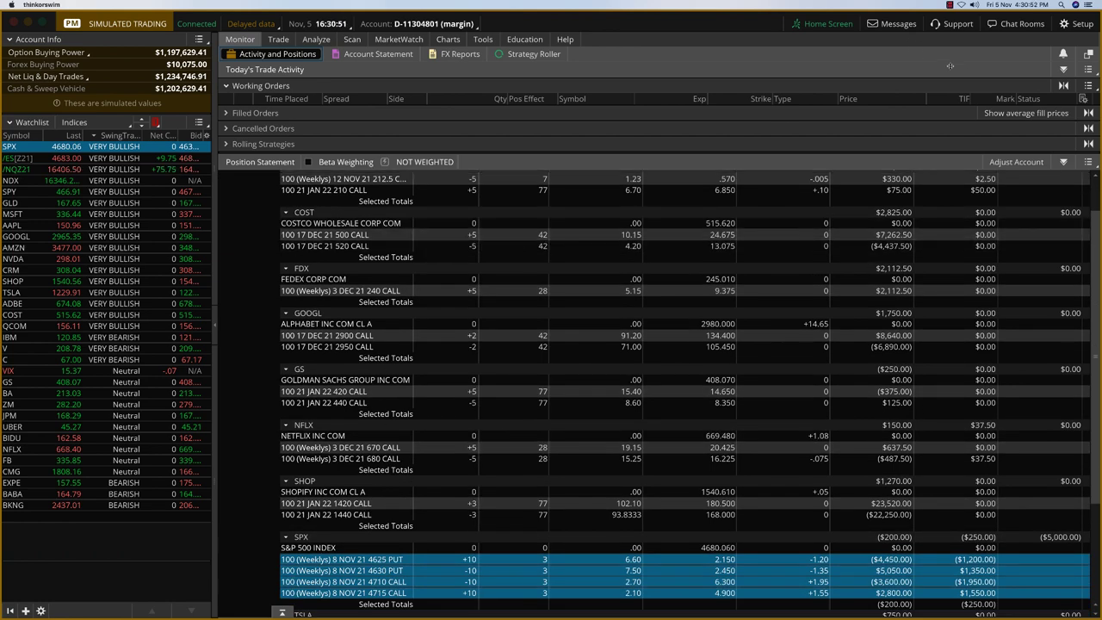